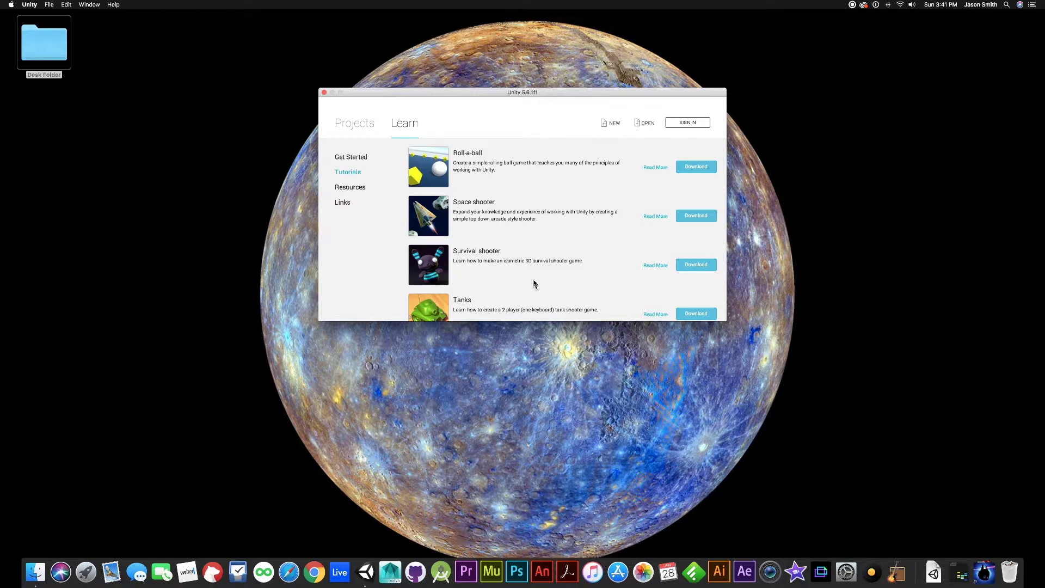
pyautogui.scroll(-5, 533, 284)
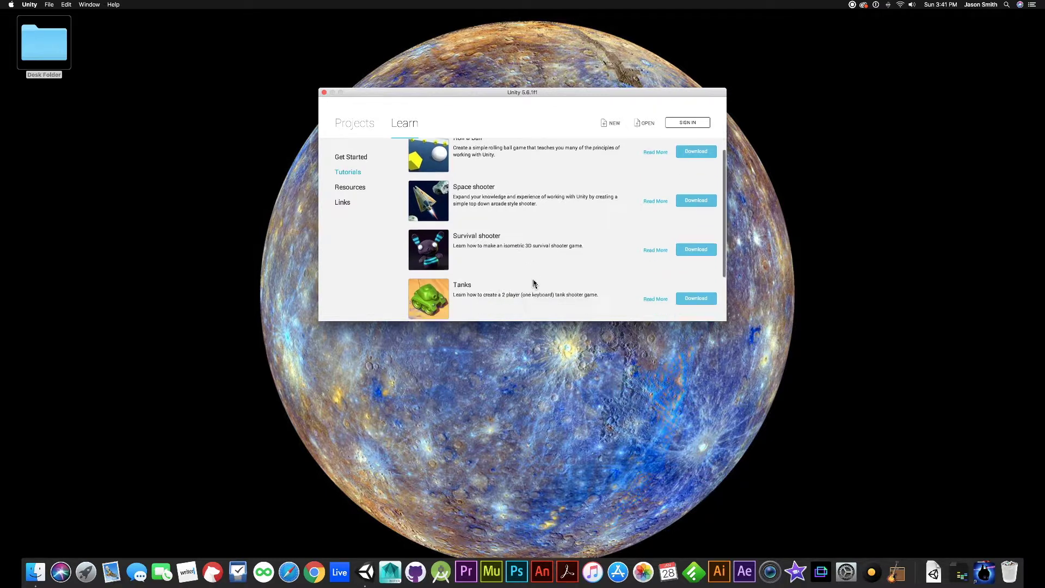
pyautogui.scroll(5, 522, 273)
pyautogui.scroll(-5, 522, 272)
pyautogui.scroll(5, 522, 273)
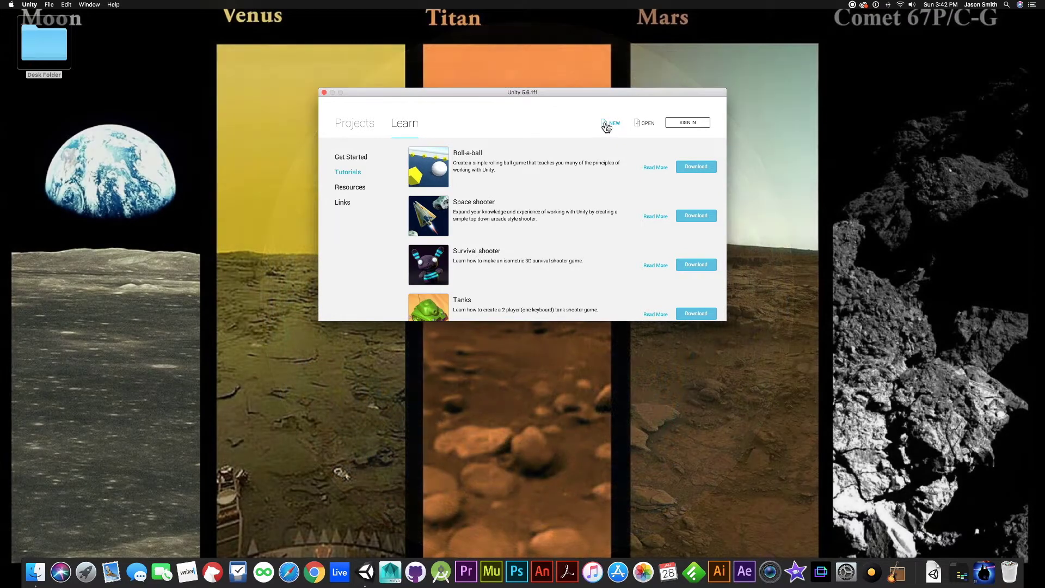
# Step: Start a new 3D project and name it Last_ITP160_Project1
pyautogui.click(607, 125)
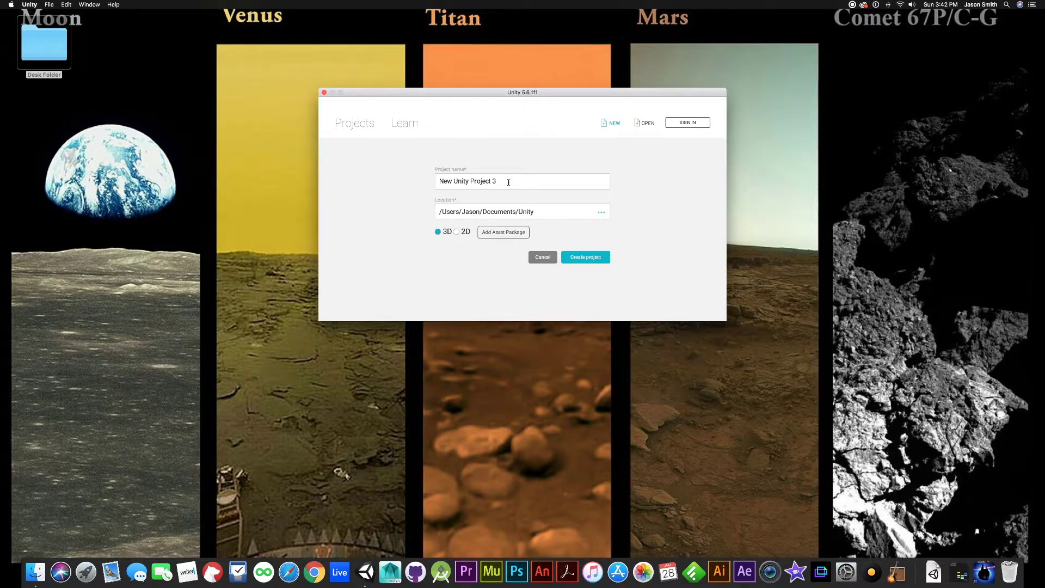
pyautogui.tripleClick(510, 180)
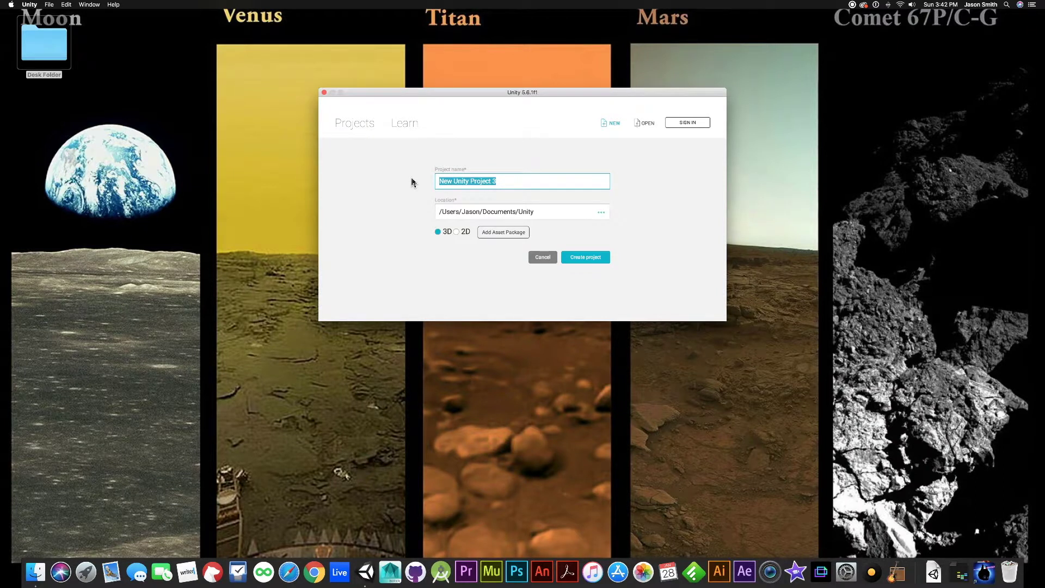
pyautogui.write('Last_')
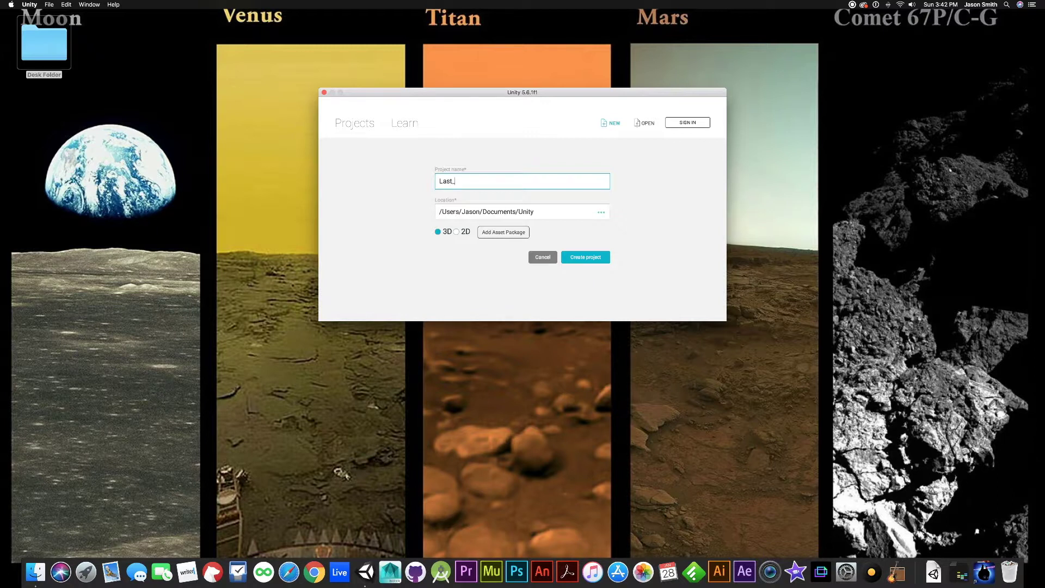
pyautogui.write('IT')
pyautogui.write('P160')
pyautogui.write('_Project1')
# Step: Set the project location to the Desktop and create the project
pyautogui.click(602, 214)
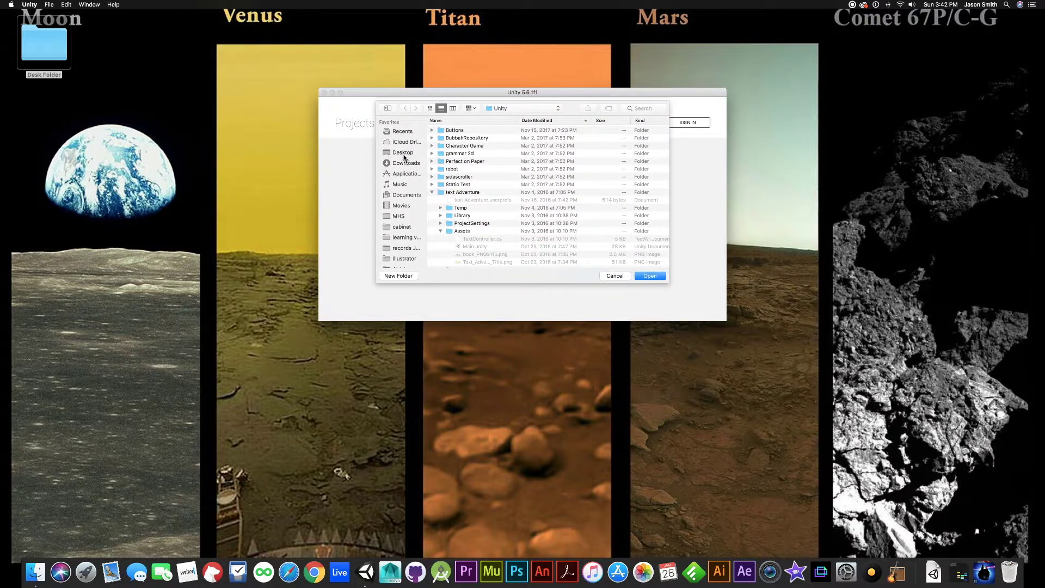
pyautogui.click(403, 154)
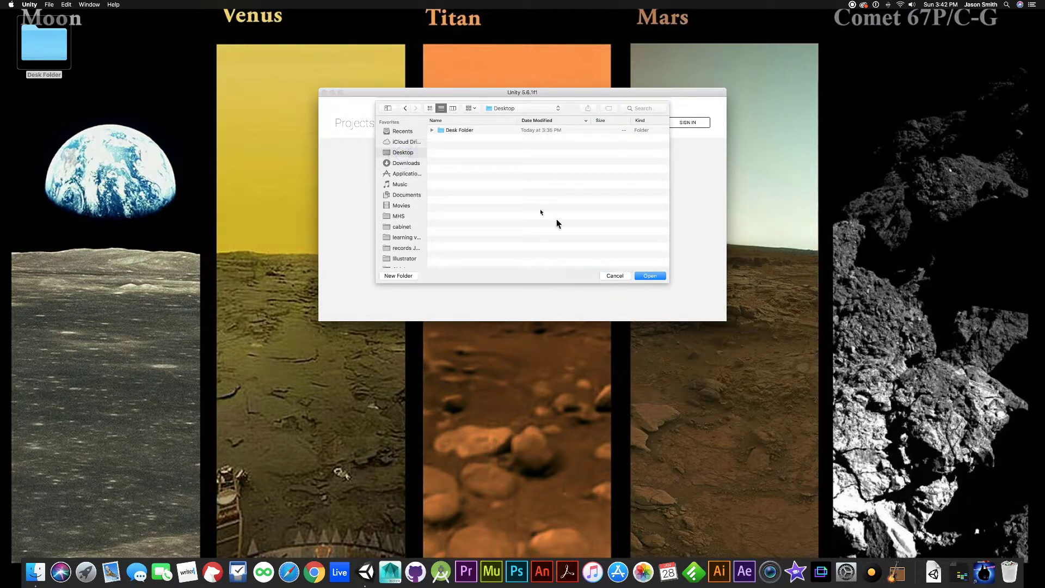
pyautogui.click(463, 169)
pyautogui.click(649, 275)
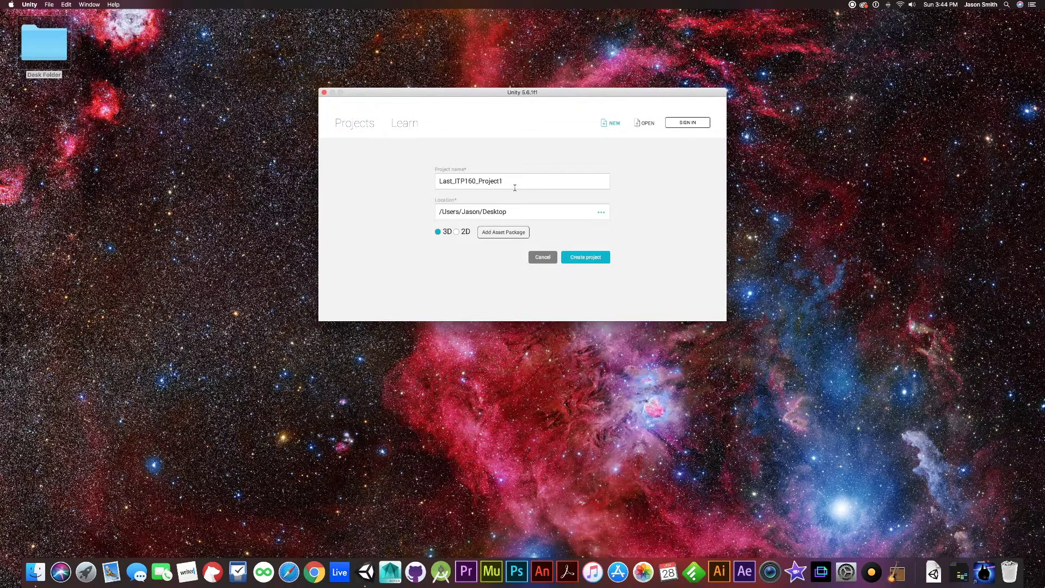
pyautogui.click(580, 258)
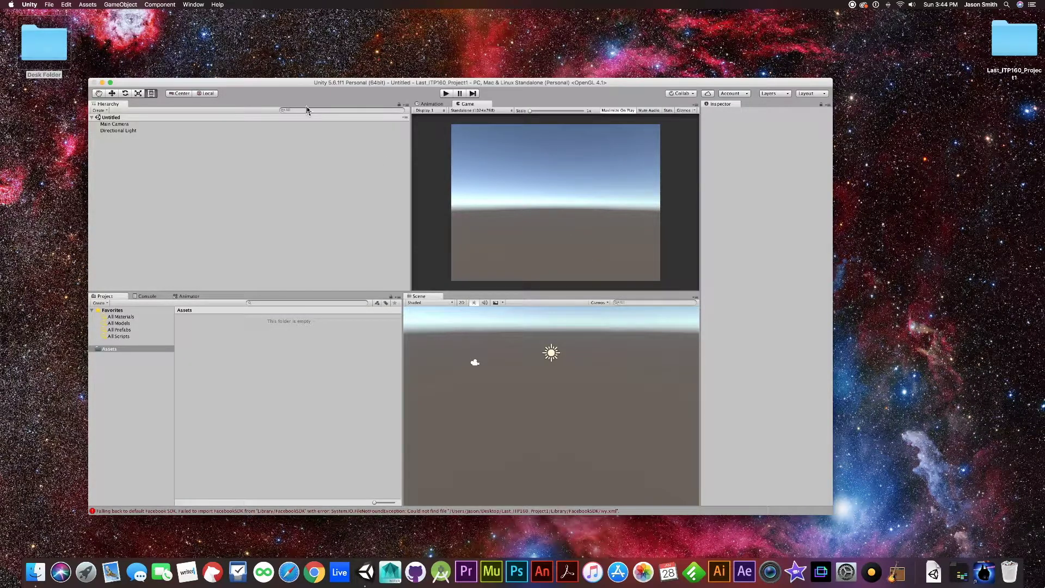
# Step: Place the Last_ITP160_Project1 folder beside the editor window on the desktop and examine the folders inside it
pyautogui.moveTo(283, 85); pyautogui.dragTo(309, 61)
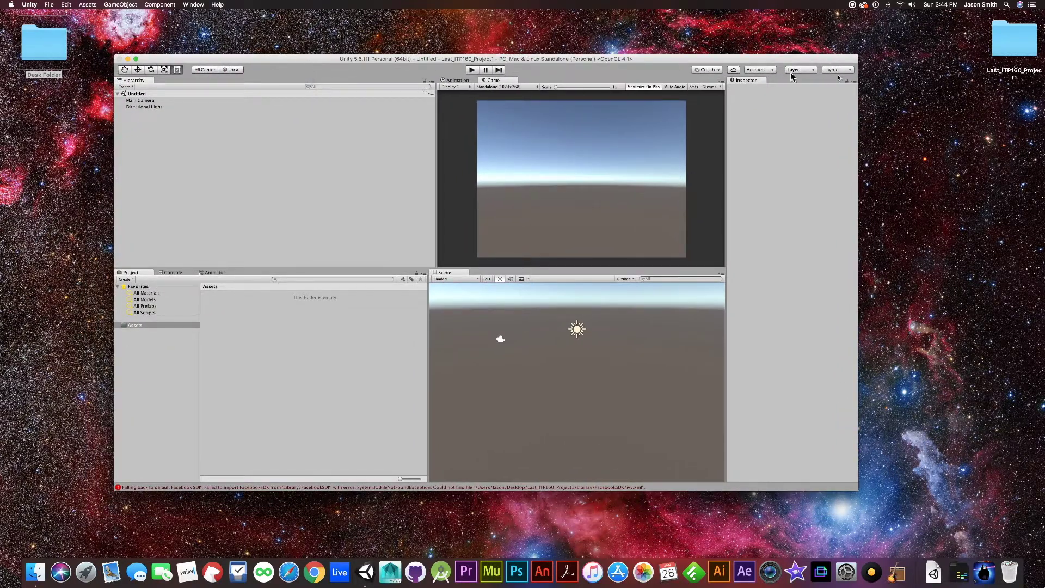
pyautogui.moveTo(1008, 31); pyautogui.dragTo(905, 160)
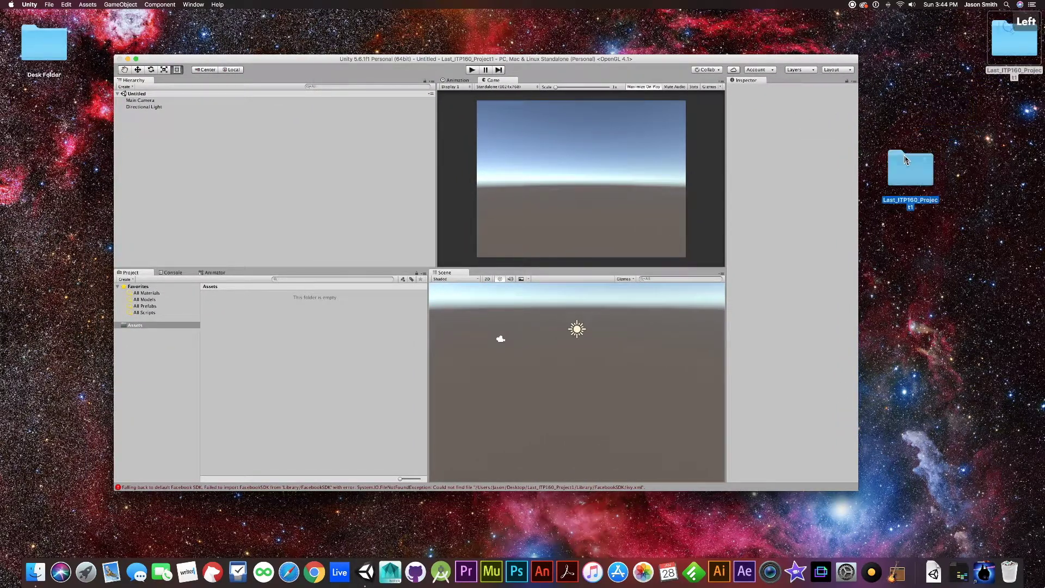
pyautogui.click(916, 112)
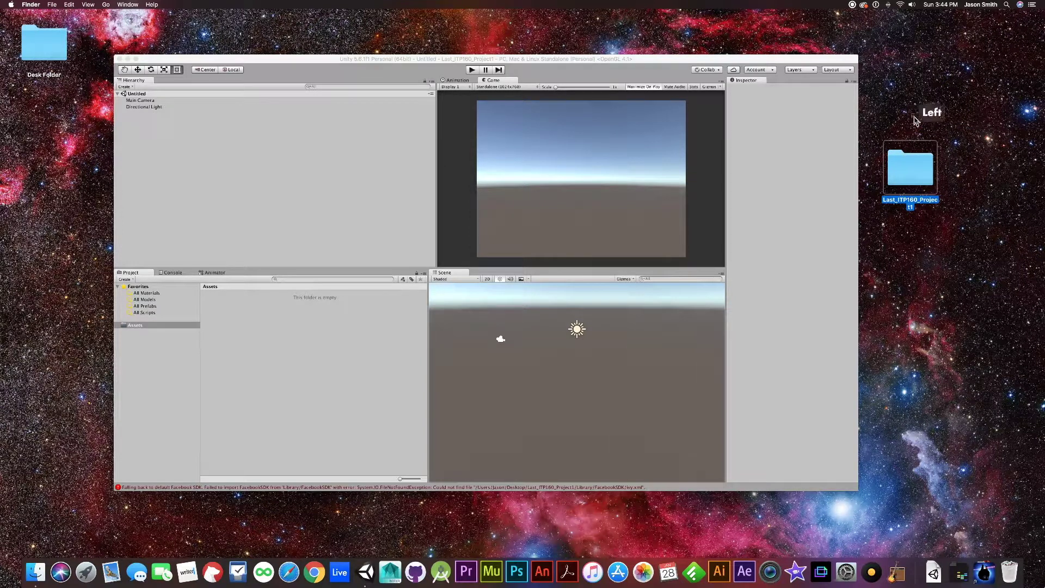
pyautogui.doubleClick(912, 174)
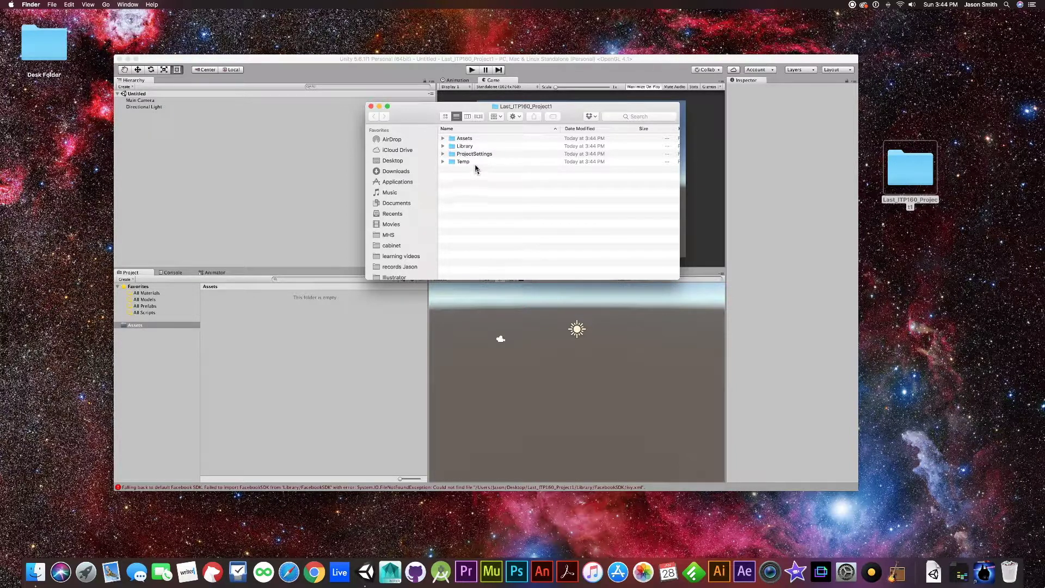
pyautogui.click(372, 108)
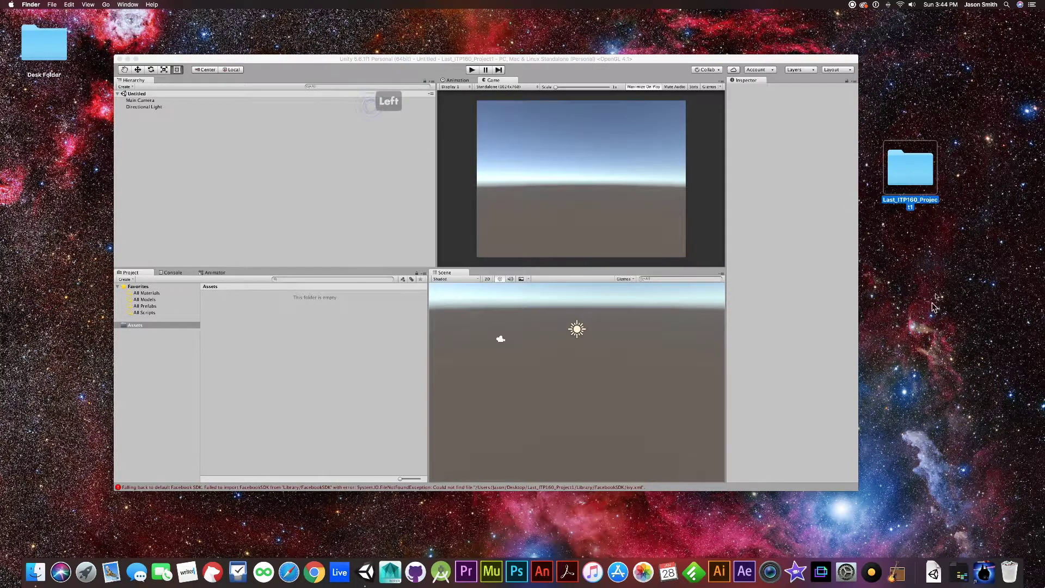
pyautogui.click(885, 265)
# Step: Save the untitled scene as Last_Main in the project's Assets folder
pyautogui.click(323, 358)
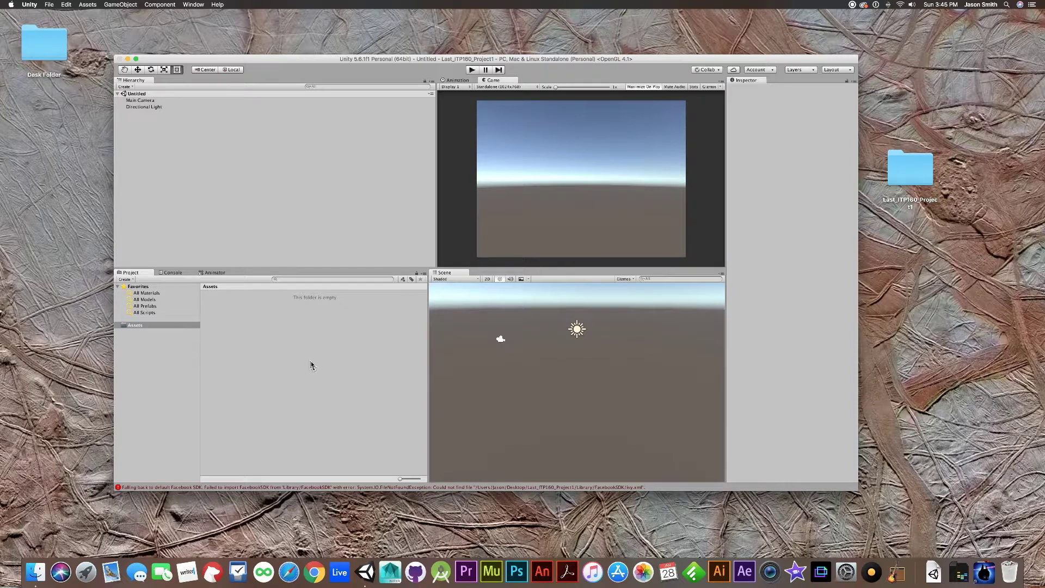
pyautogui.click(279, 364)
pyautogui.click(49, 5)
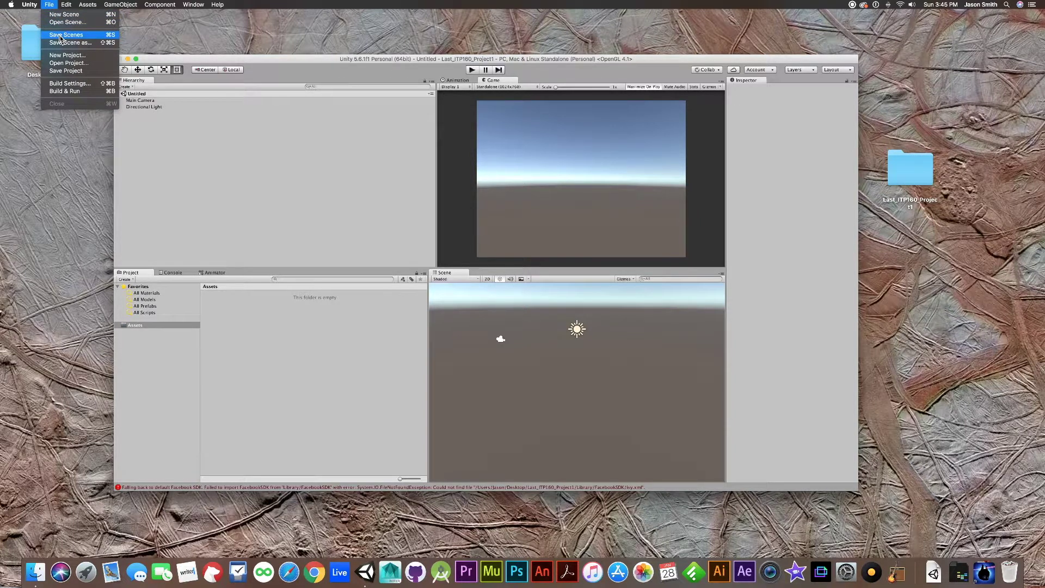
pyautogui.click(60, 36)
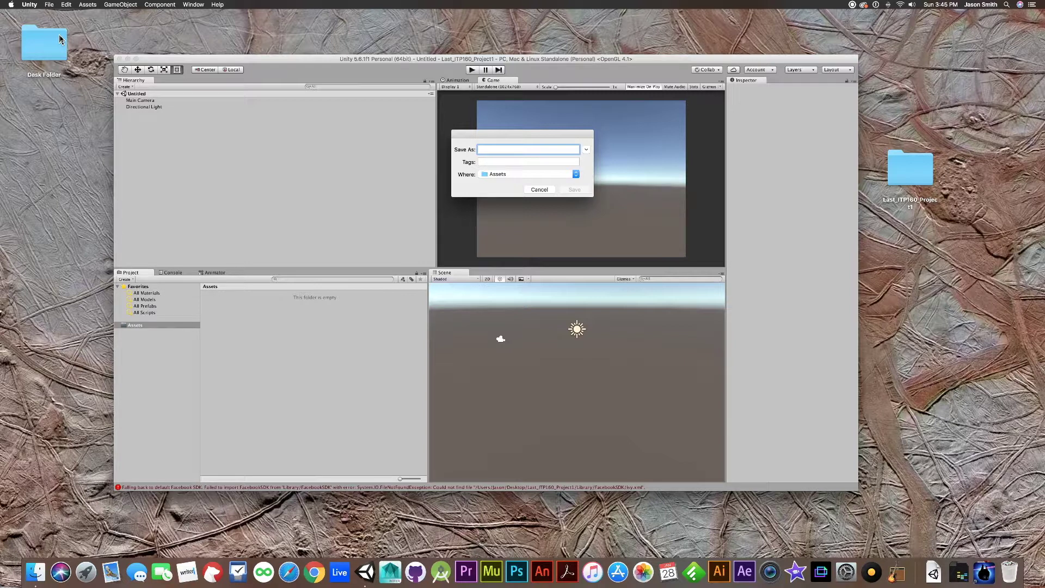
pyautogui.write('Last_Main')
pyautogui.click(573, 190)
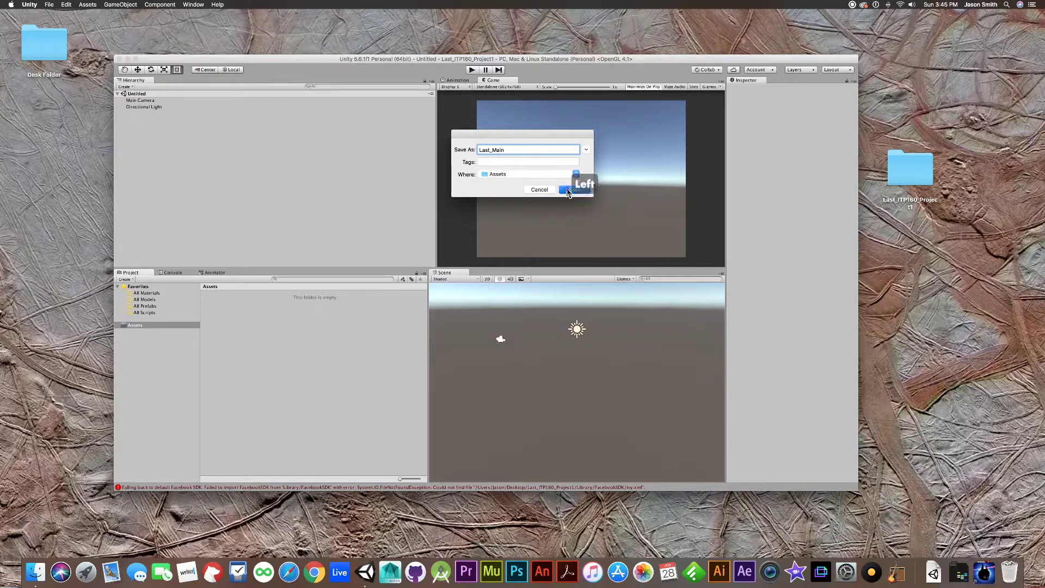
pyautogui.click(229, 329)
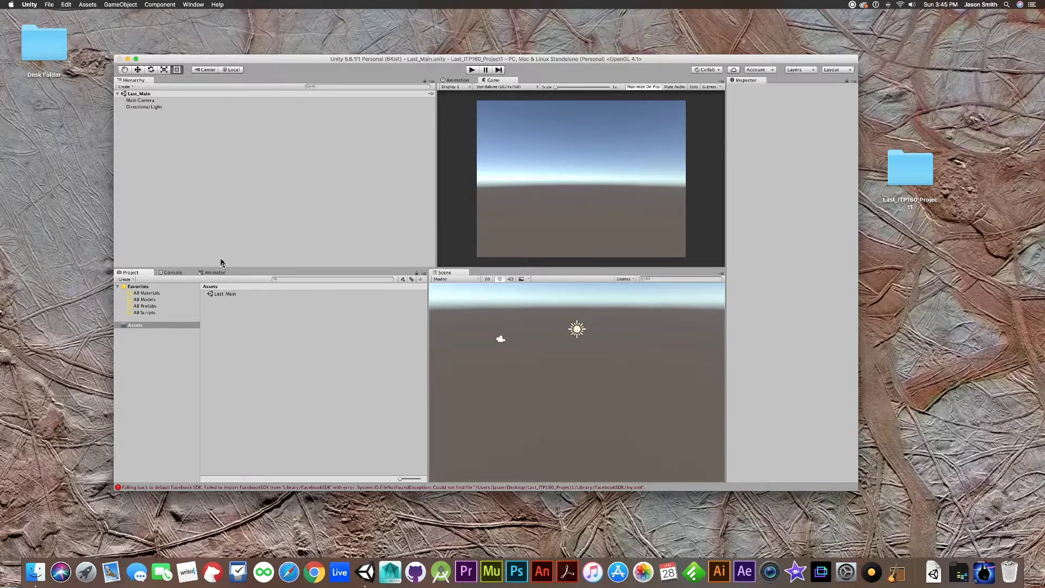
# Step: Add a 3D cube to the Last_Main scene and leave it deselected
pyautogui.click(123, 5)
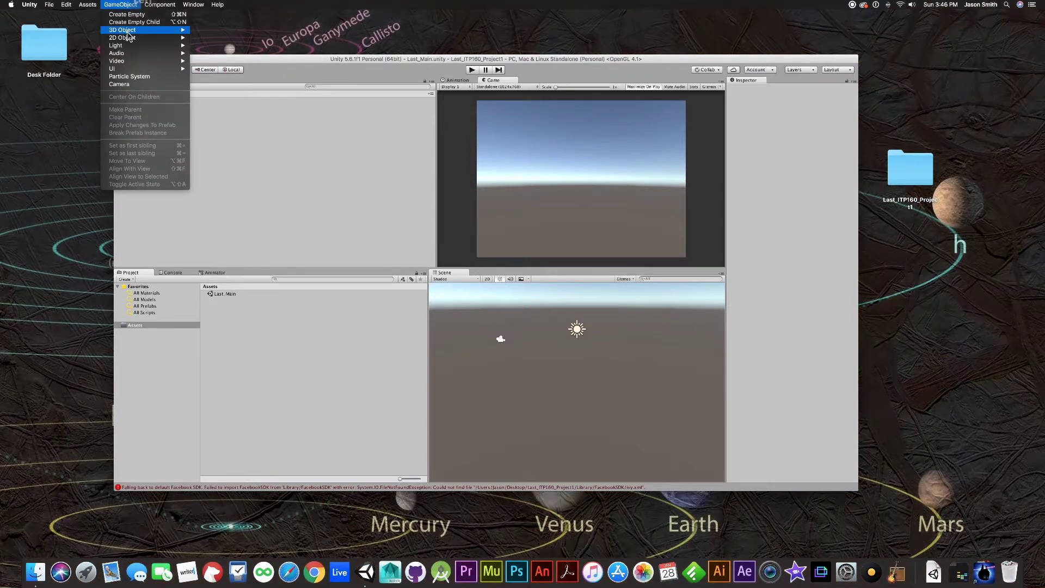
pyautogui.moveTo(127, 32)
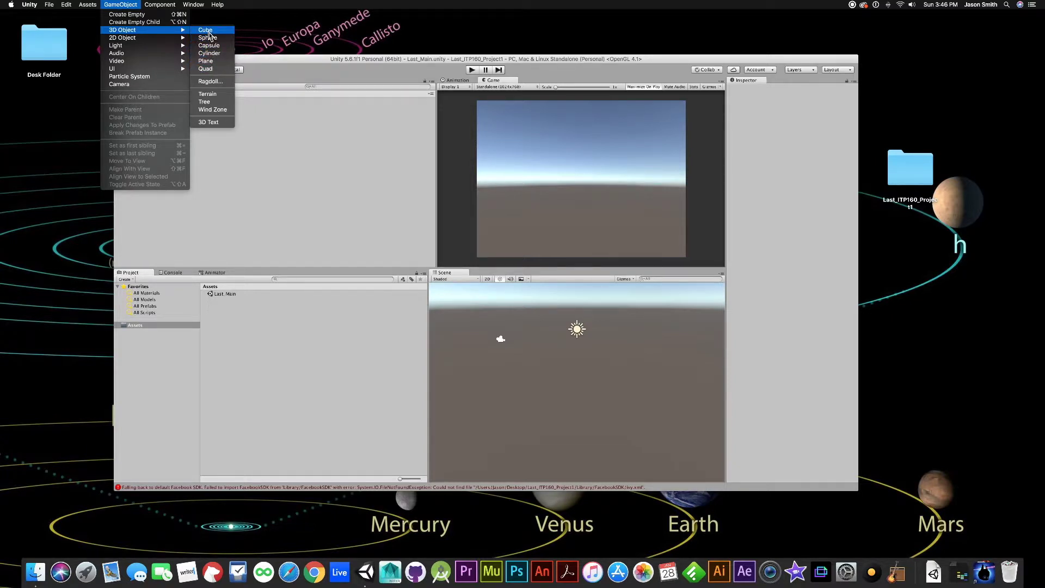
pyautogui.click(212, 31)
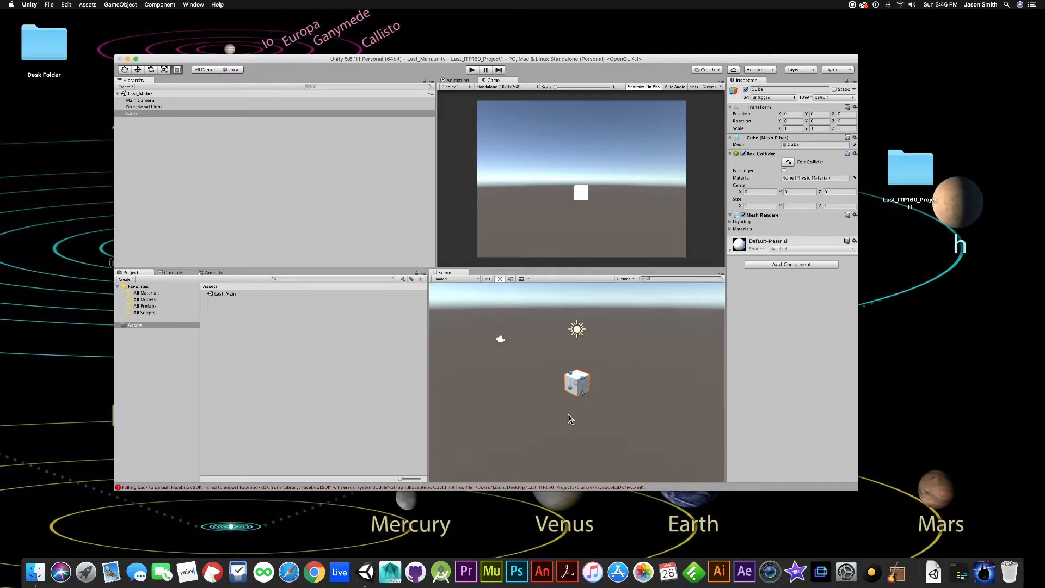
pyautogui.click(570, 419)
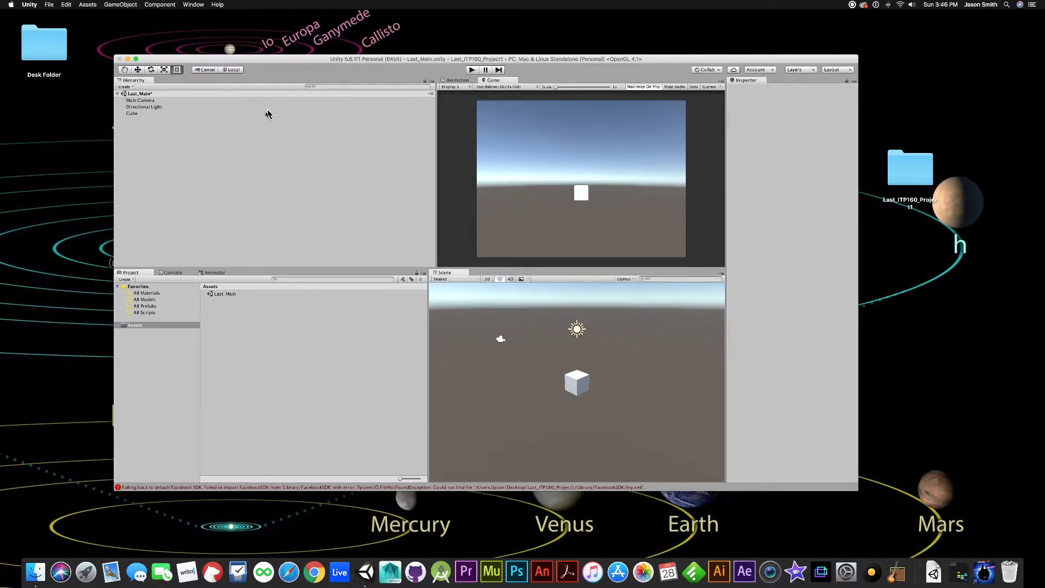
# Step: Save the Last_Main scene and quit the Unity editor
pyautogui.click(52, 6)
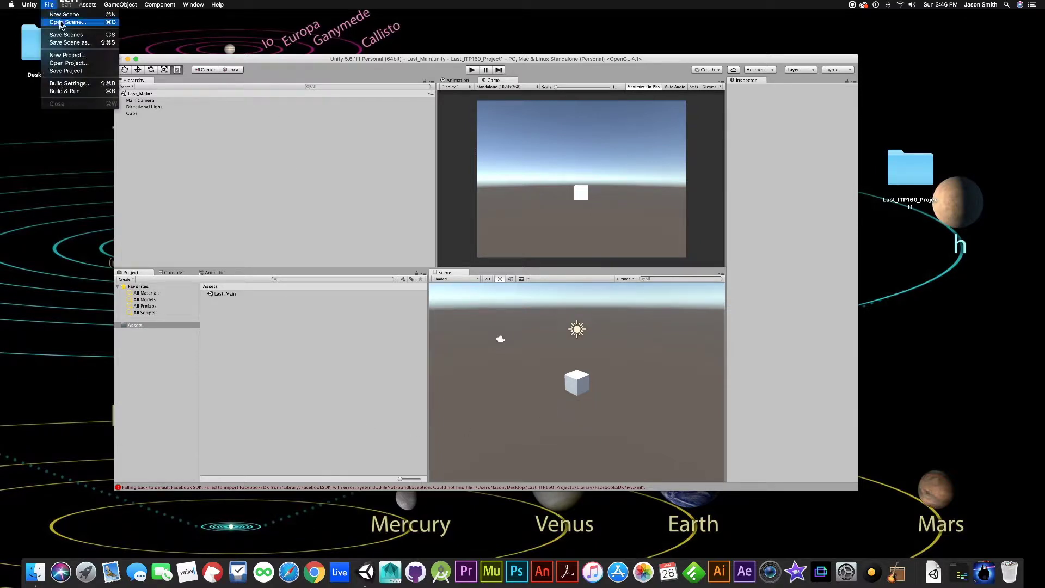
pyautogui.click(65, 36)
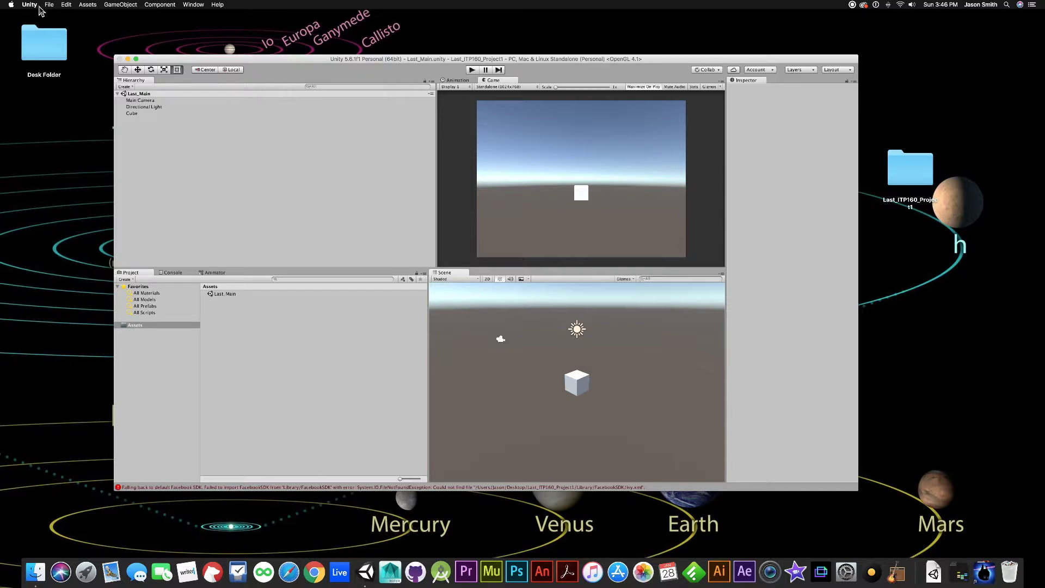
pyautogui.click(29, 5)
pyautogui.click(42, 96)
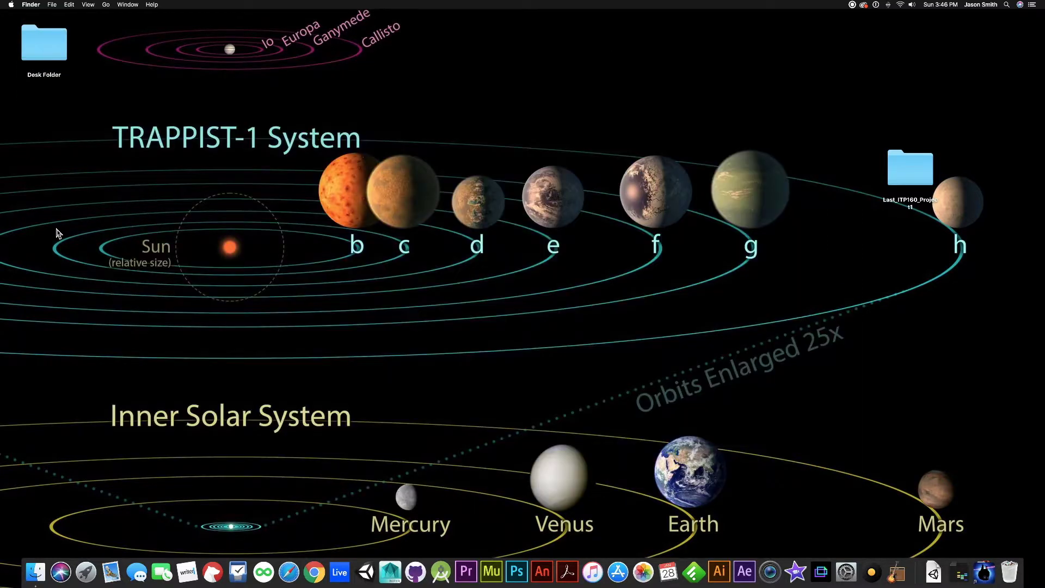
# Step: Move the Last_ITP160_Project1 folder to the middle of the desktop and check which files its Assets folder contains
pyautogui.moveTo(916, 173); pyautogui.dragTo(464, 275)
pyautogui.doubleClick(463, 275)
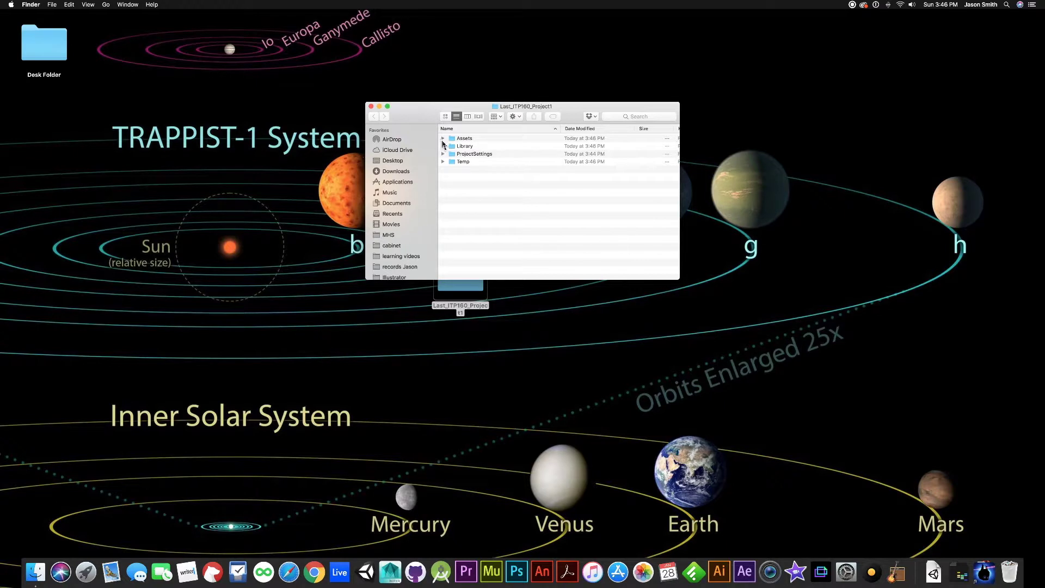
pyautogui.click(443, 139)
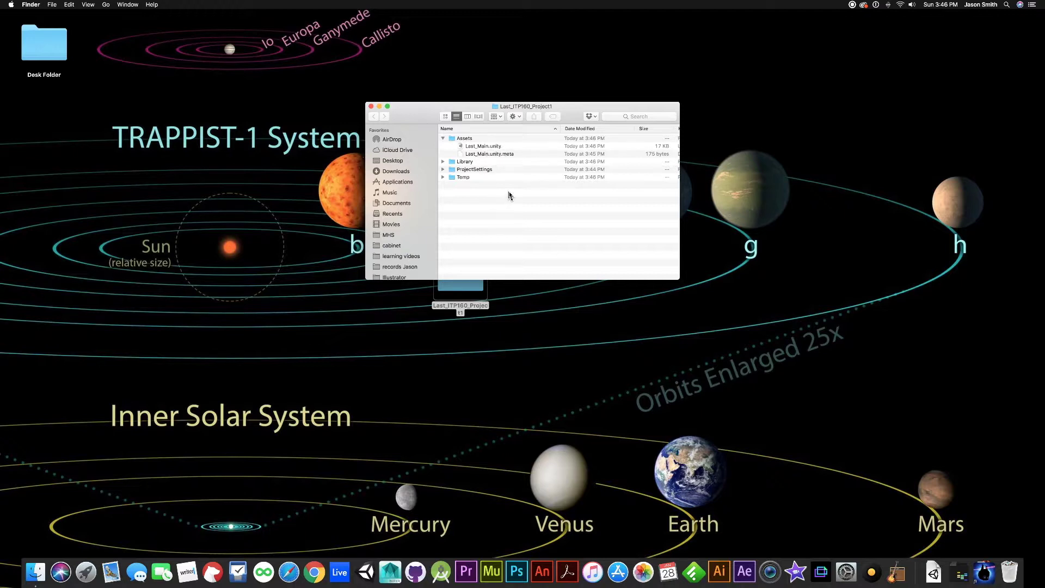
pyautogui.click(443, 139)
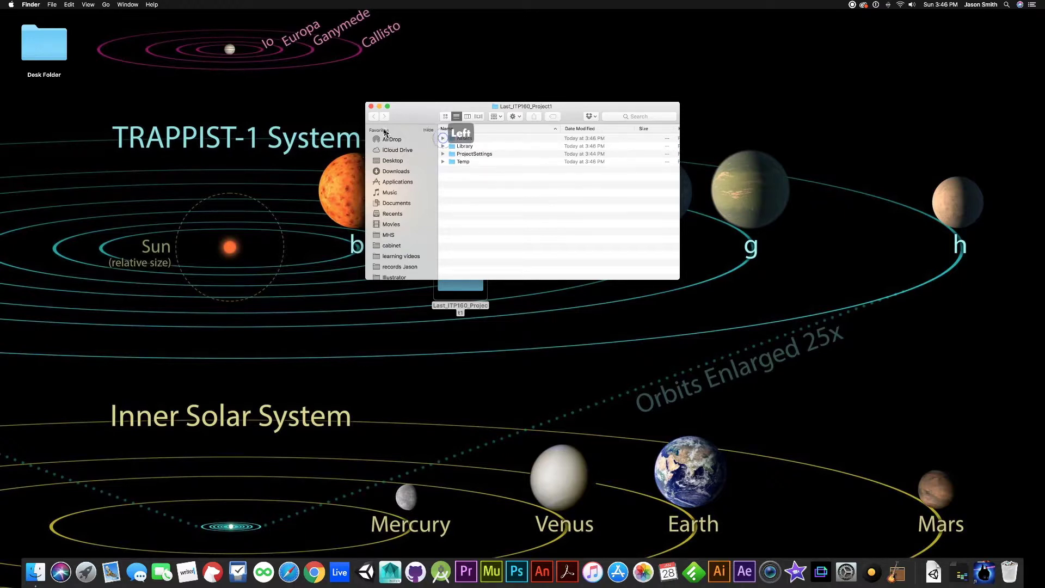
pyautogui.click(370, 107)
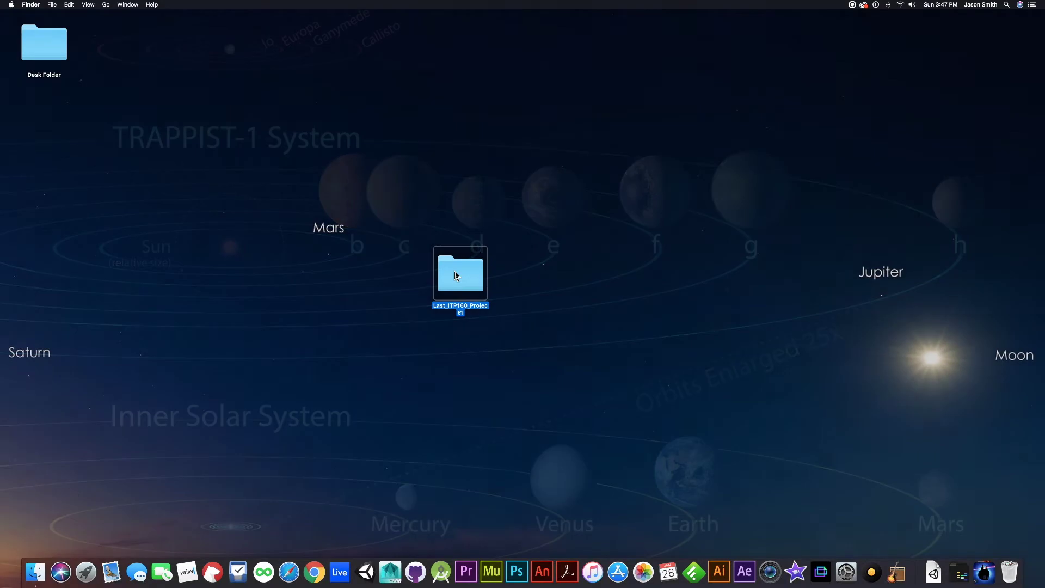
# Step: Compress the Last_ITP160_Project1 folder into a ZIP archive and place the archive beside the folder on the desktop
pyautogui.rightClick(456, 275)
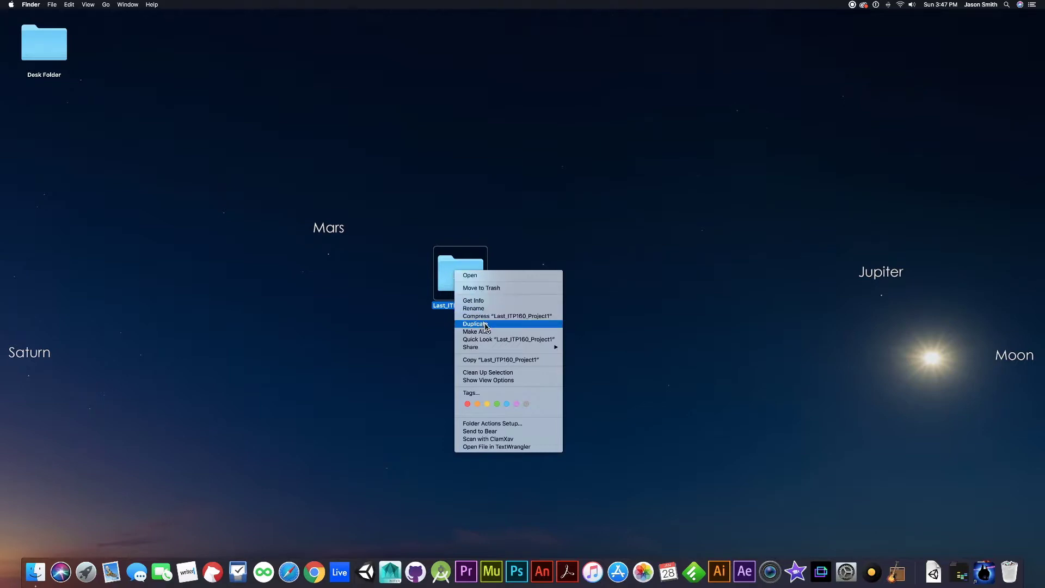
pyautogui.click(521, 318)
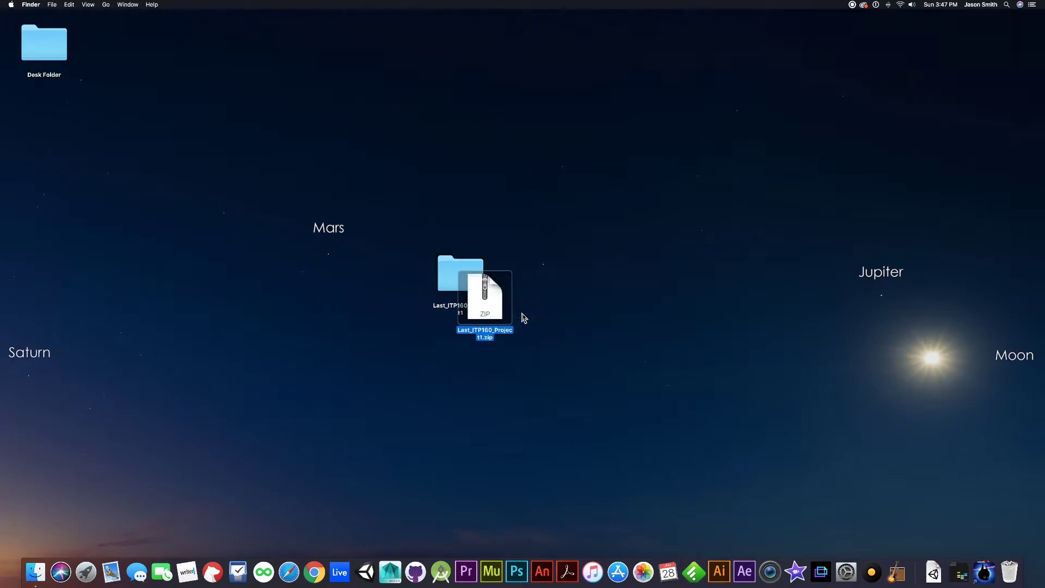
pyautogui.moveTo(497, 305); pyautogui.dragTo(592, 300)
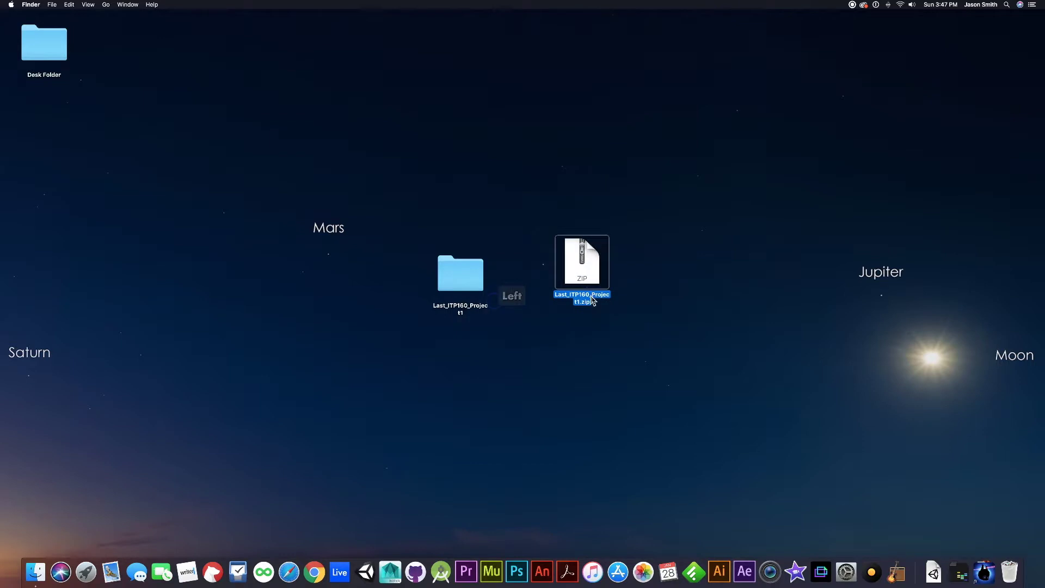
pyautogui.click(643, 336)
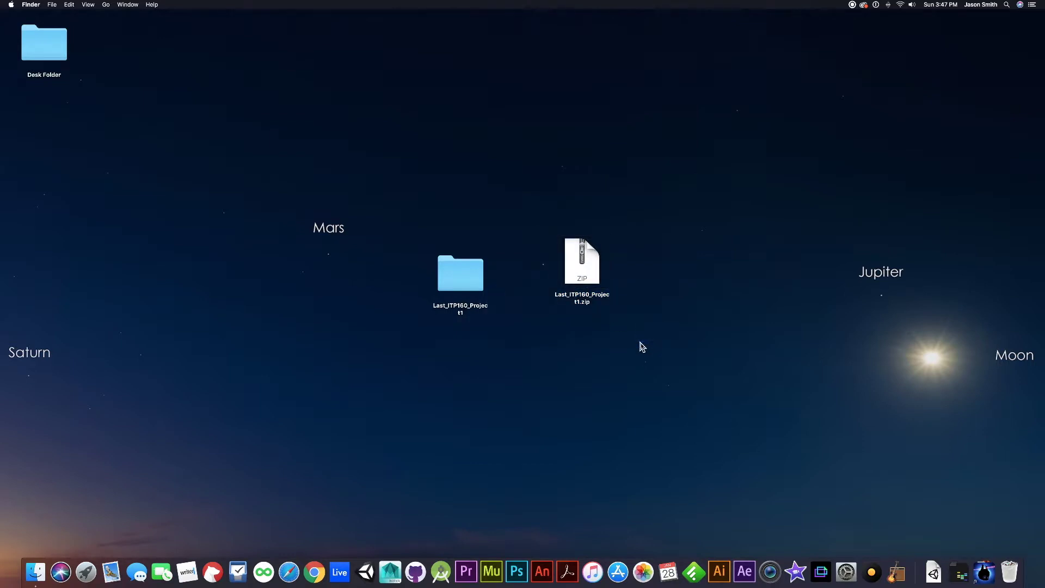